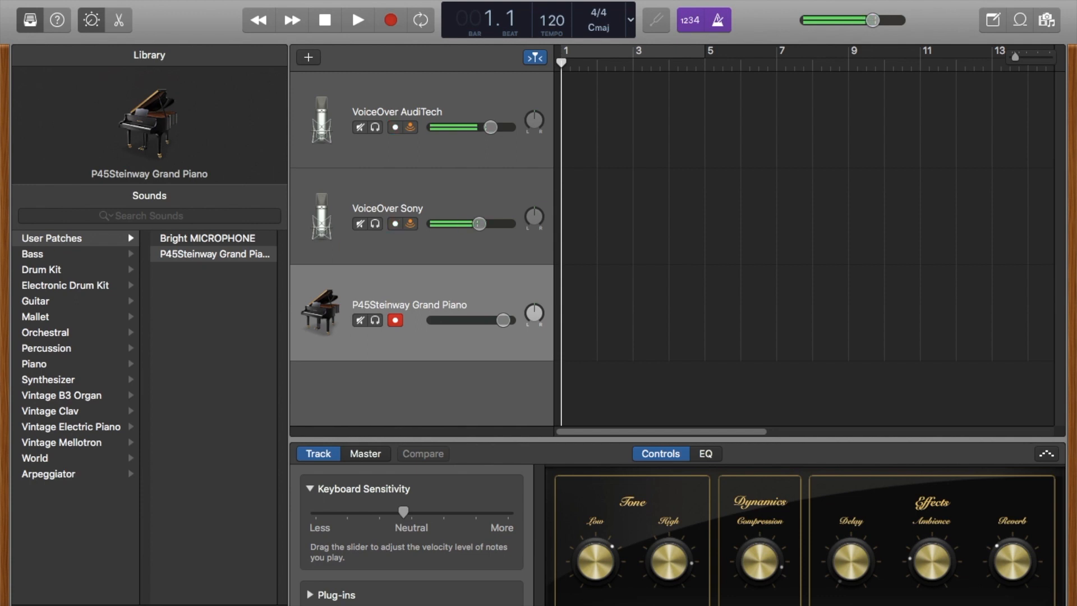
- Check the available sound output and input devices, and open Audio MIDI Setup with its Audio Devices window enlarged
{"action": "left_click", "coordinate": [861, 0], "text": "alt"}
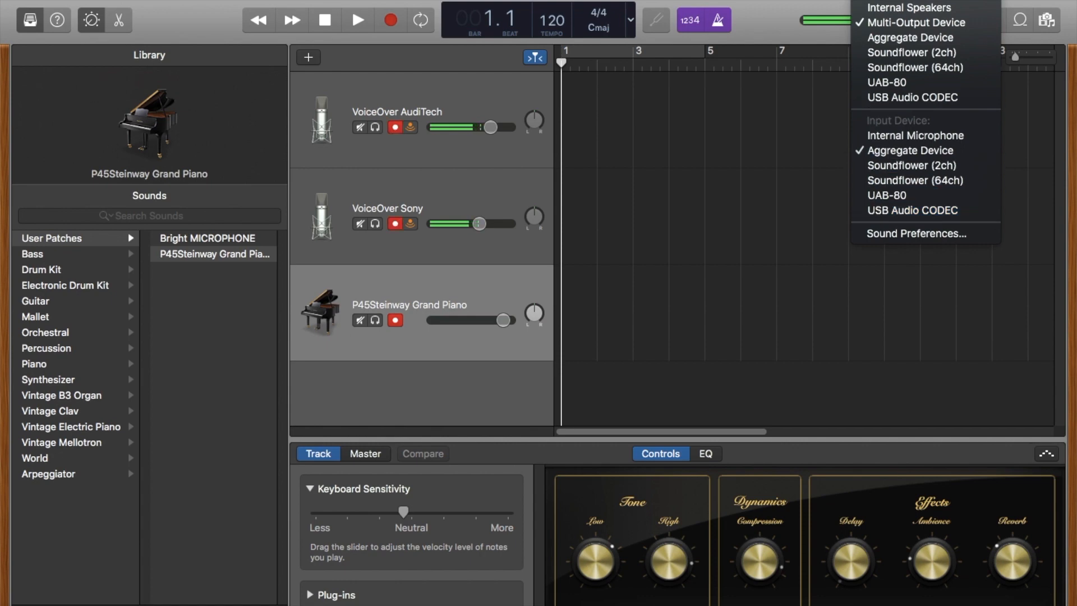
{"action": "key", "text": "Escape"}
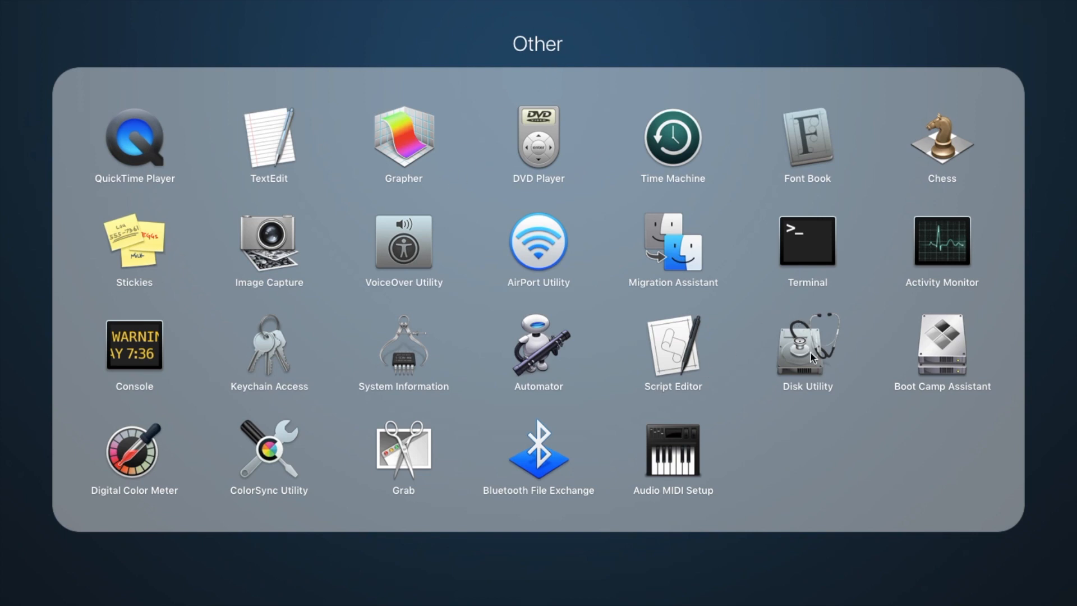
{"action": "left_click", "coordinate": [674, 449]}
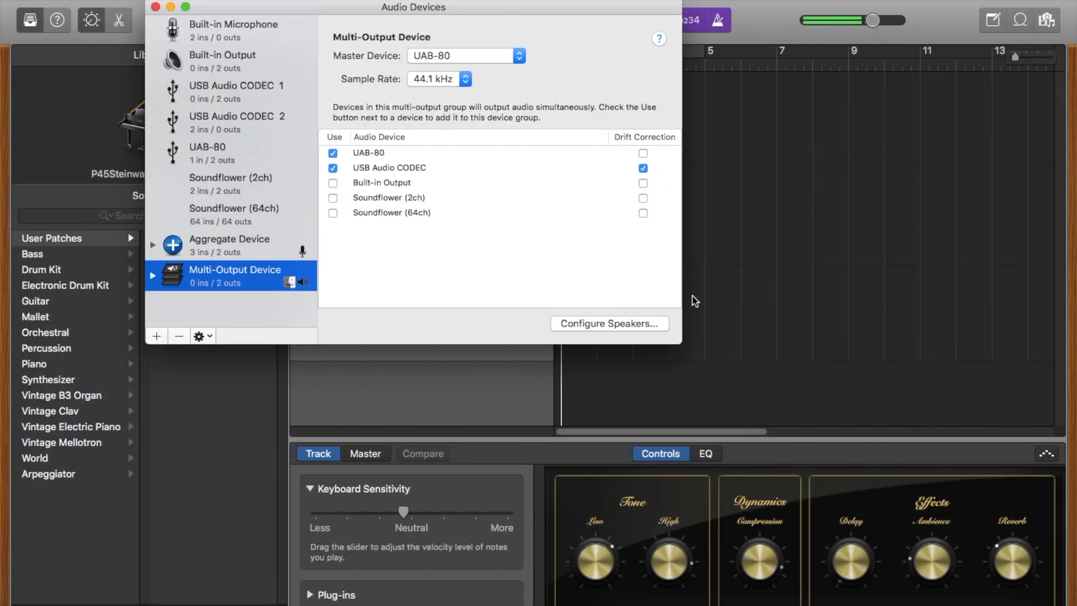
{"action": "left_click_drag", "start_coordinate": [681, 344], "coordinate": [783, 448]}
{"action": "left_click_drag", "start_coordinate": [325, 11], "coordinate": [426, 76]}
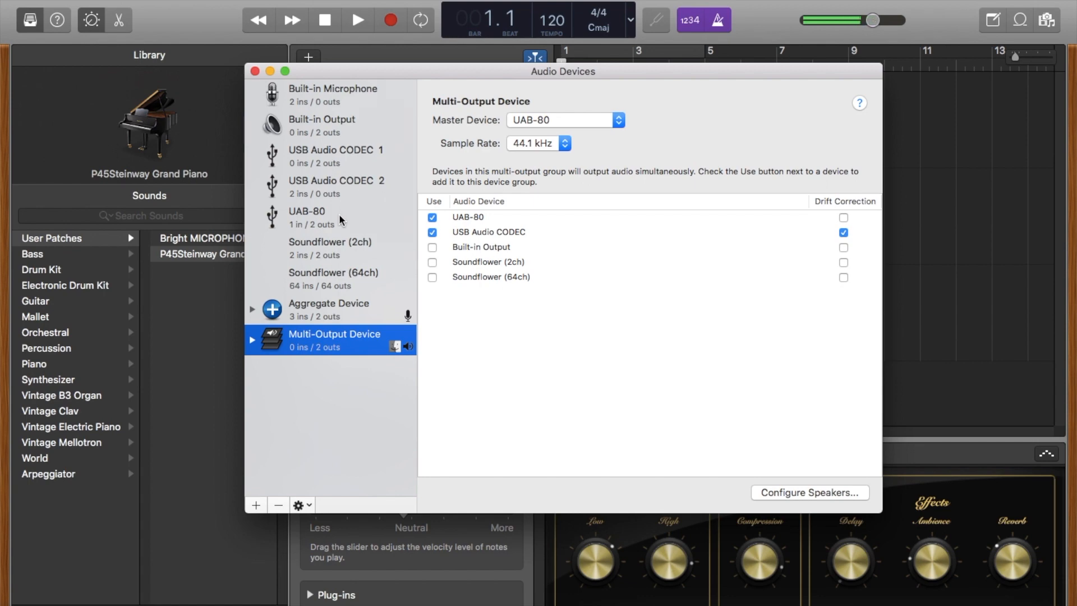
- Inspect USB Audio CODEC 2, the Aggregate Device and the member devices of the Multi-Output Device
{"action": "left_click", "coordinate": [328, 194]}
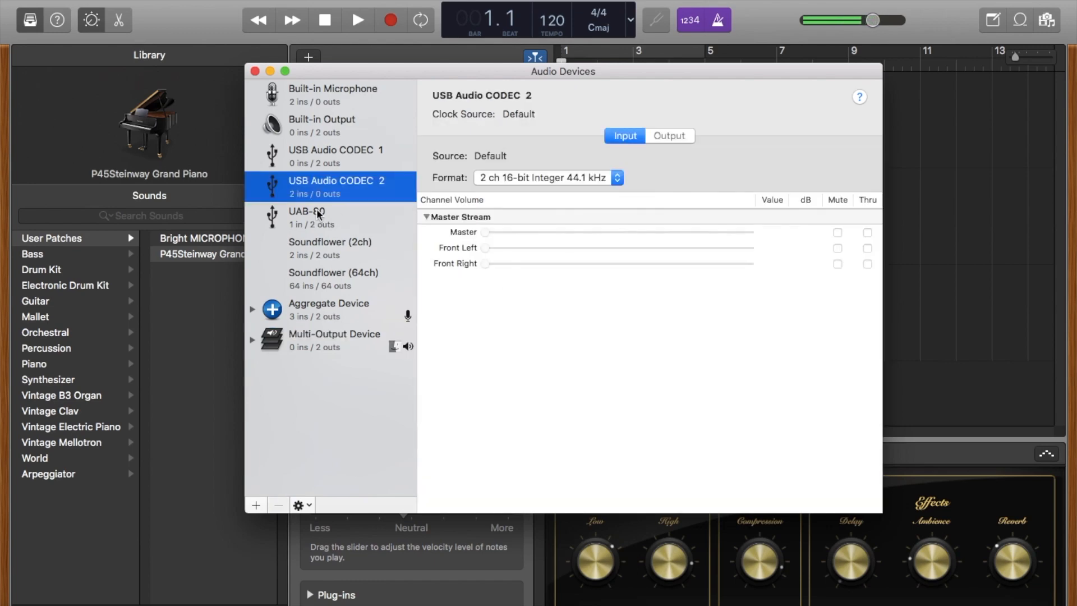
{"action": "left_click", "coordinate": [257, 506]}
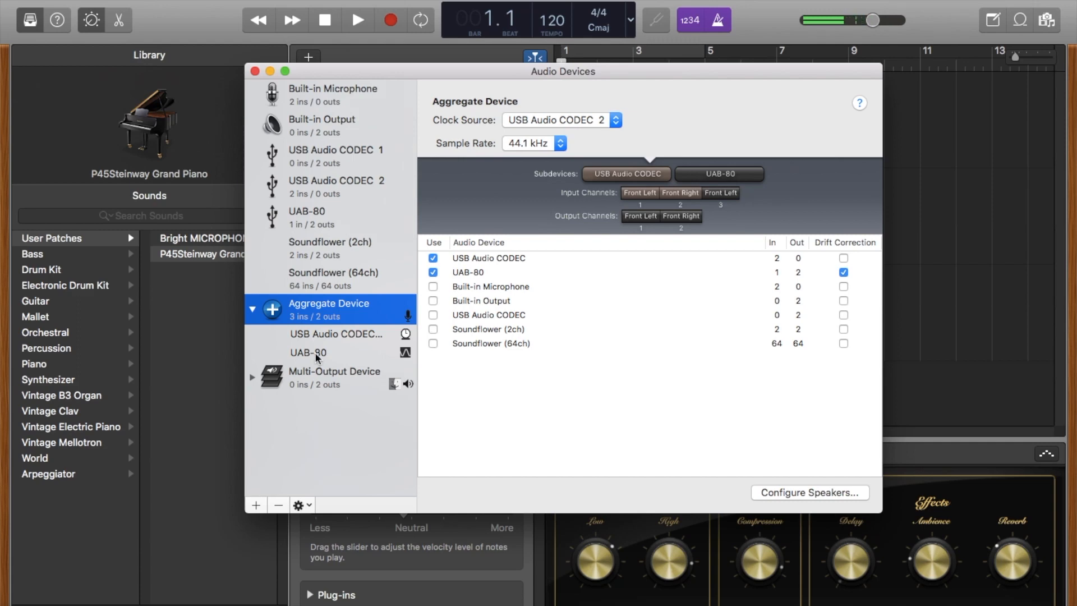
{"action": "left_click", "coordinate": [310, 377]}
{"action": "left_click", "coordinate": [252, 378]}
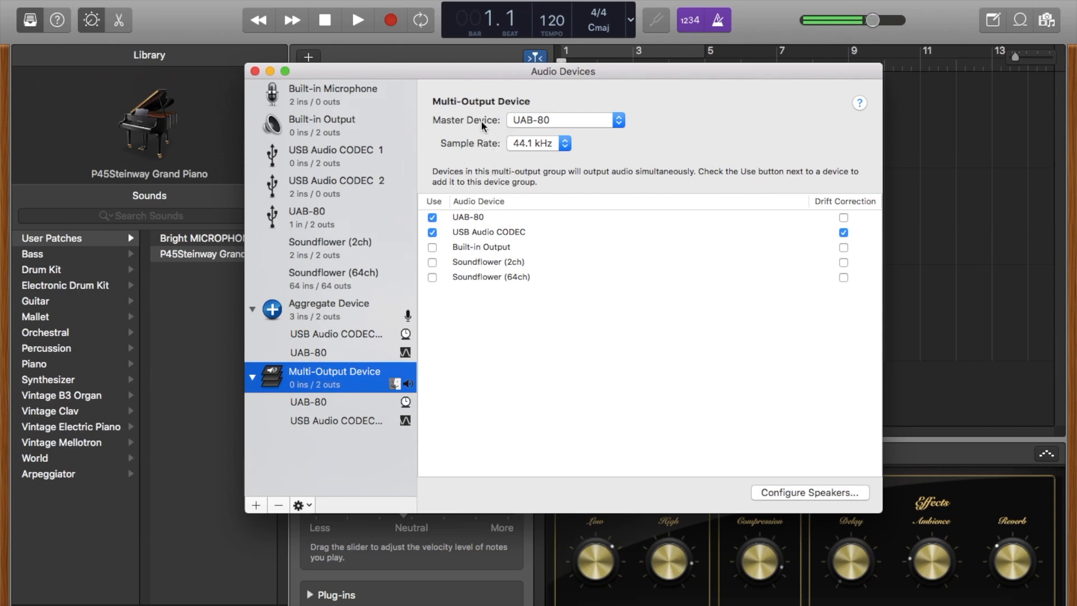
- Set the Multi-Output Device's master device to USB Audio CODEC 1
{"action": "left_click", "coordinate": [553, 144]}
{"action": "left_click", "coordinate": [594, 137]}
{"action": "left_click", "coordinate": [591, 121]}
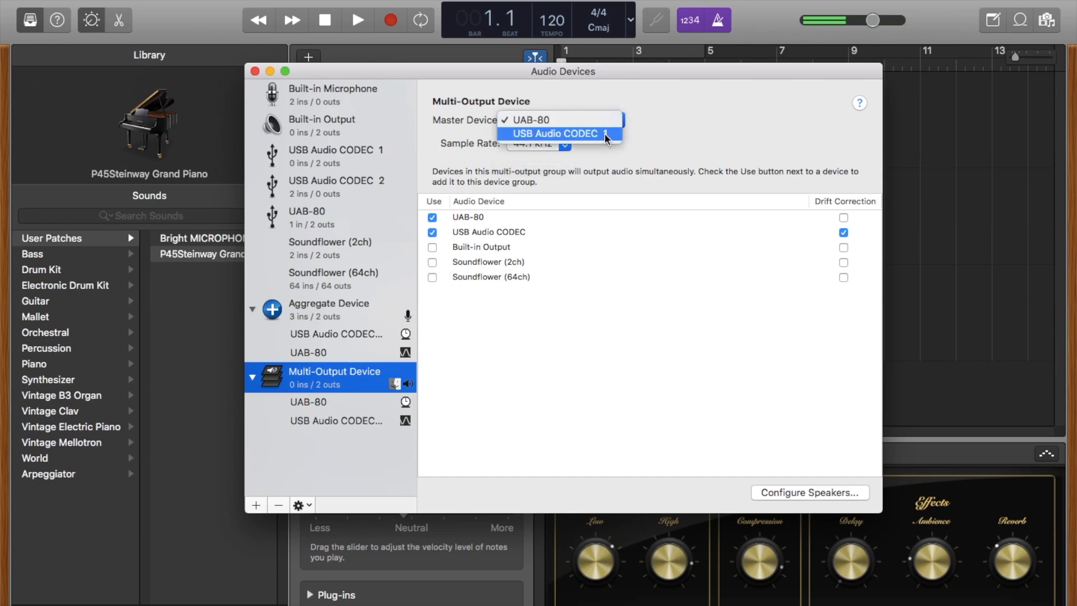
{"action": "left_click", "coordinate": [605, 134]}
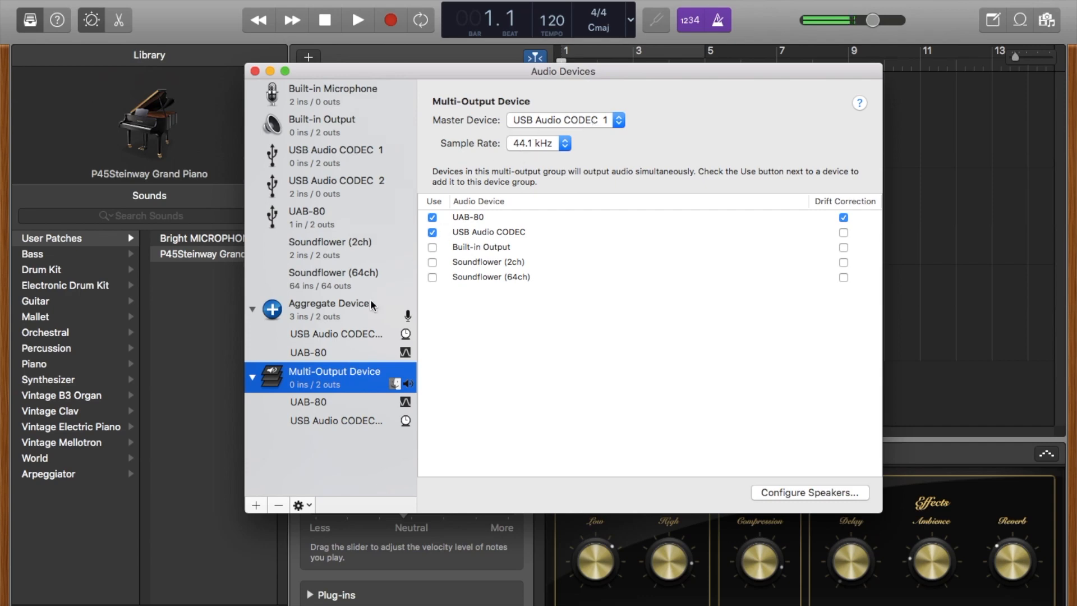
- Review the Aggregate Device's configuration and choose Aggregate Device as the system sound input
{"action": "left_click", "coordinate": [351, 304]}
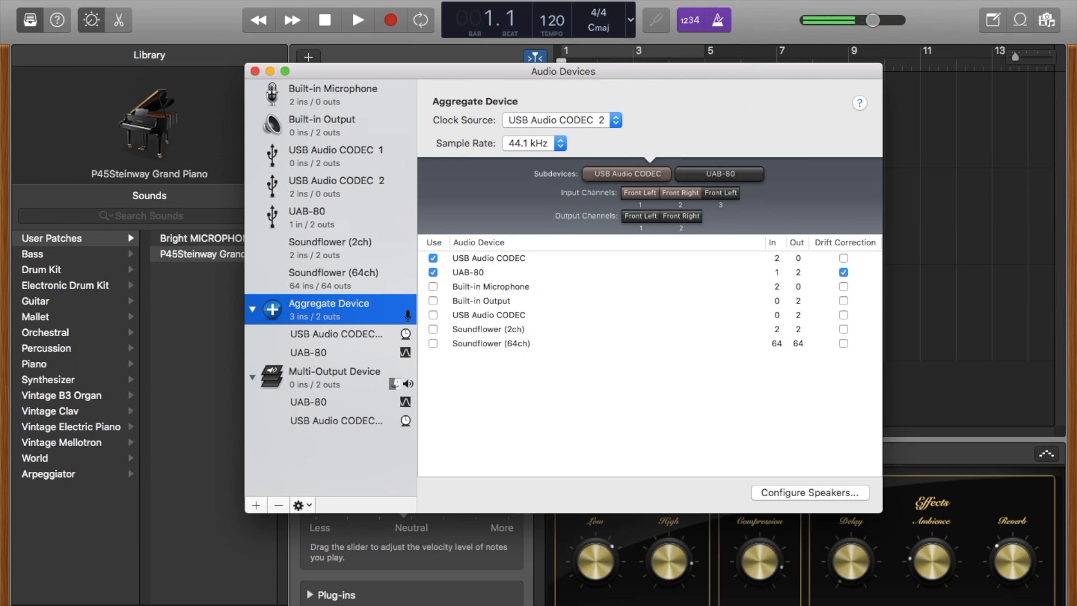
{"action": "left_click", "coordinate": [861, 1], "text": "alt"}
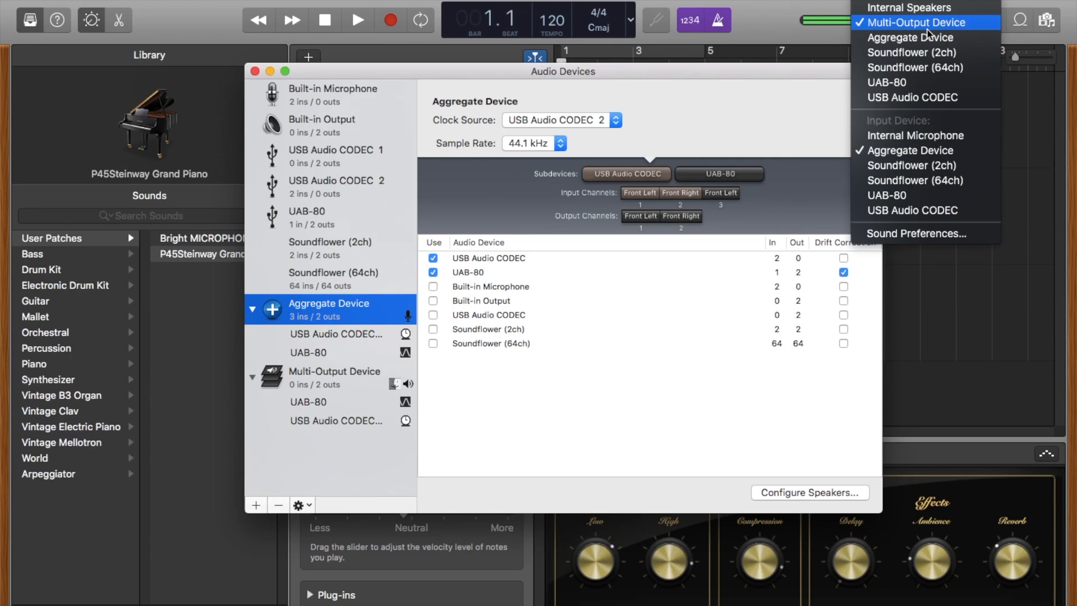
{"action": "left_click", "coordinate": [905, 151]}
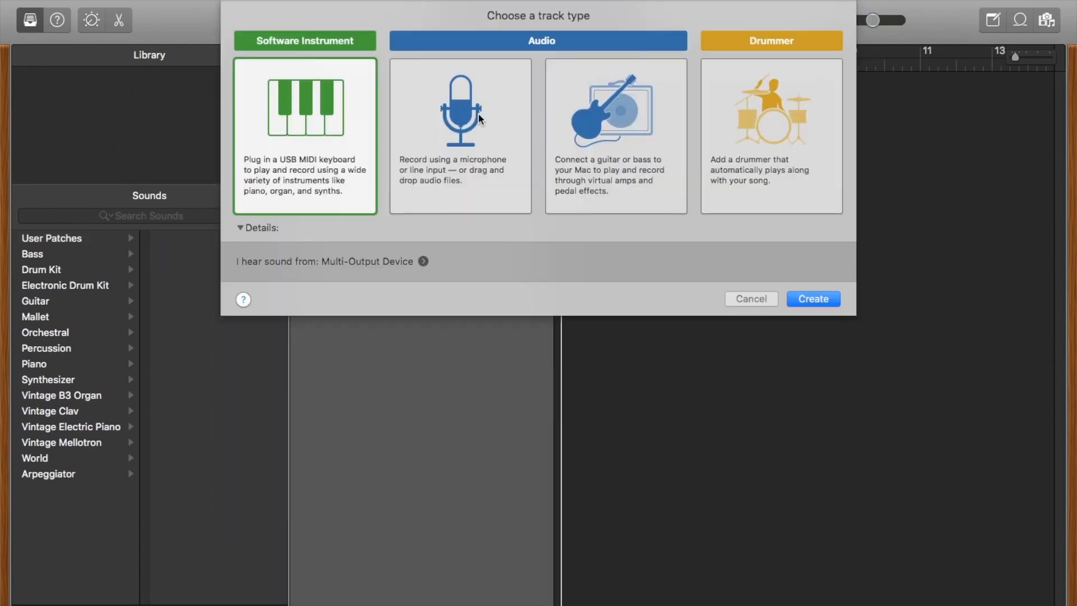
- Switch to GarageBand and create a microphone audio track with instrument monitoring turned off
{"action": "left_click", "coordinate": [479, 118]}
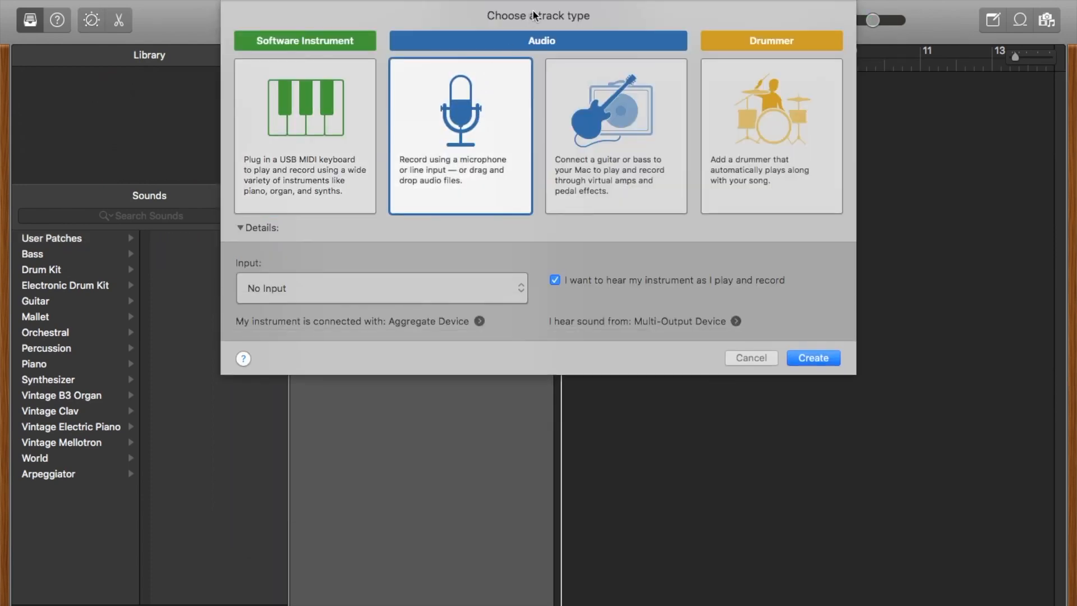
{"action": "left_click", "coordinate": [554, 280]}
{"action": "left_click", "coordinate": [813, 358]}
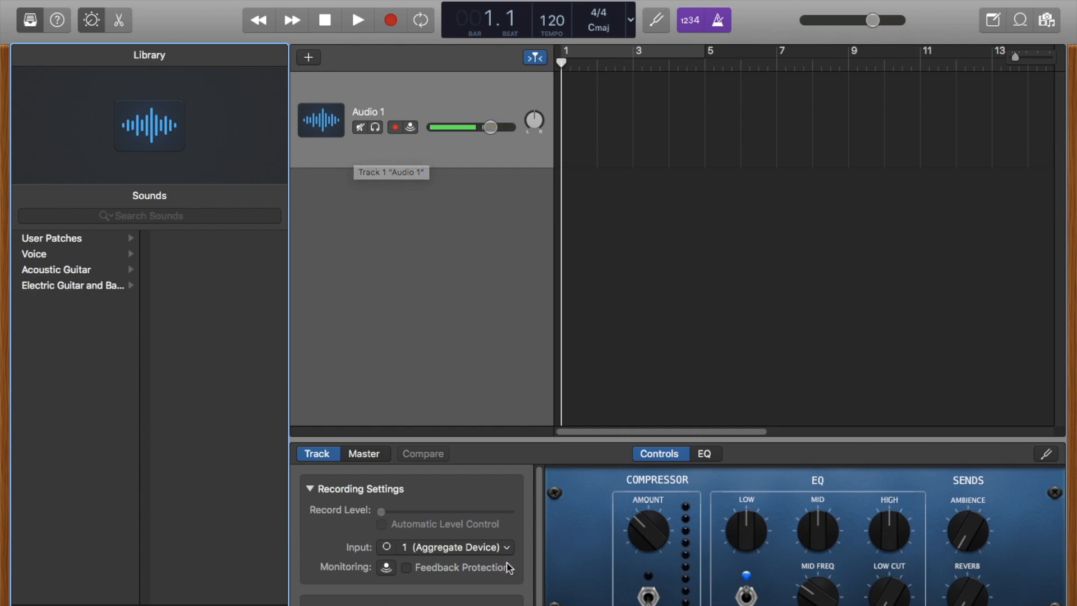
- Hide and show the Smart Controls pane for the Audio 1 track
{"action": "scroll", "coordinate": [443, 548], "scroll_direction": "down", "scroll_amount": 1}
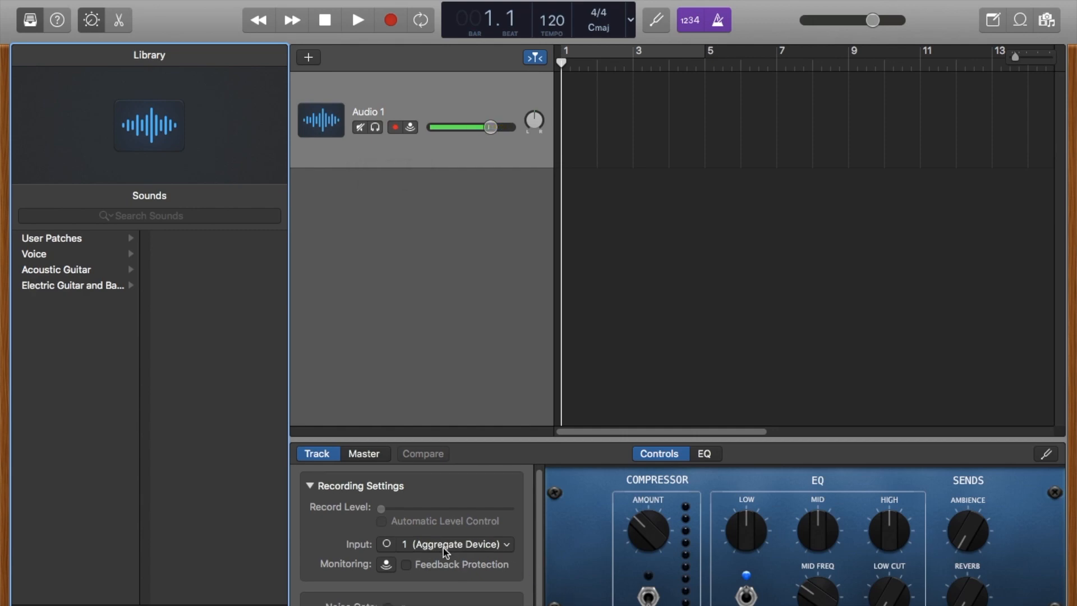
{"action": "left_click", "coordinate": [419, 147]}
{"action": "key", "text": "b"}
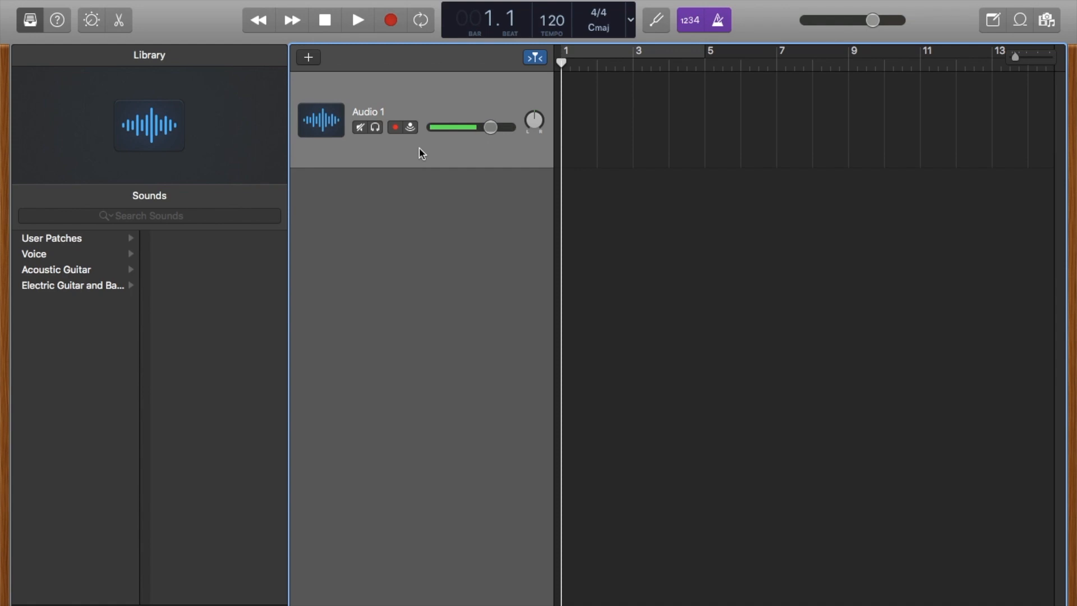
{"action": "key", "text": "b"}
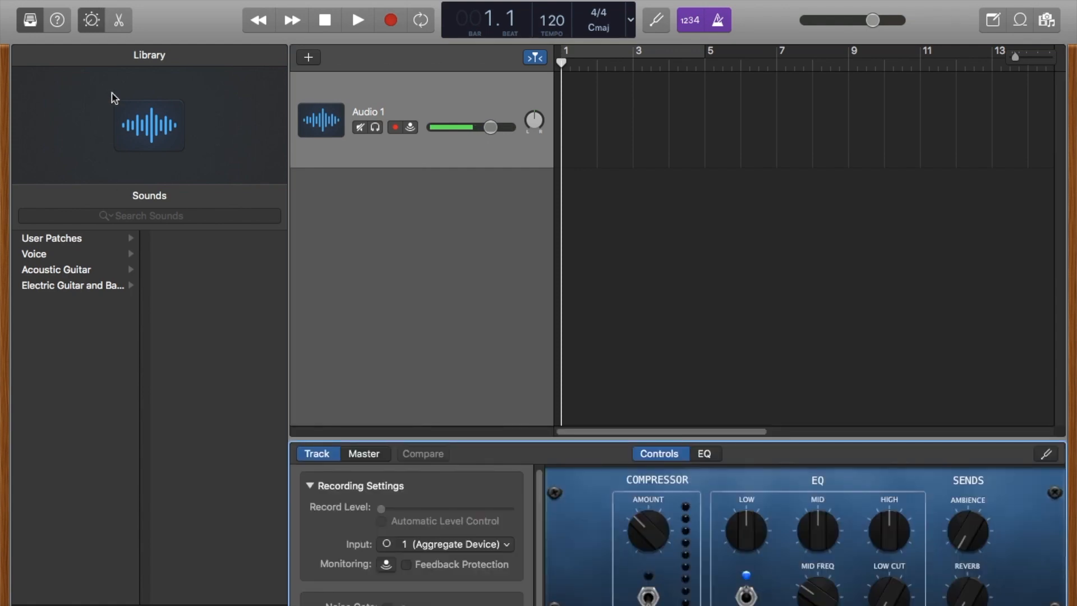
{"action": "left_click", "coordinate": [92, 21]}
{"action": "left_click", "coordinate": [92, 20]}
- Set the recording input of the Audio 1 track to 3 (Aggregate Device)
{"action": "scroll", "coordinate": [411, 511], "scroll_direction": "down", "scroll_amount": 1}
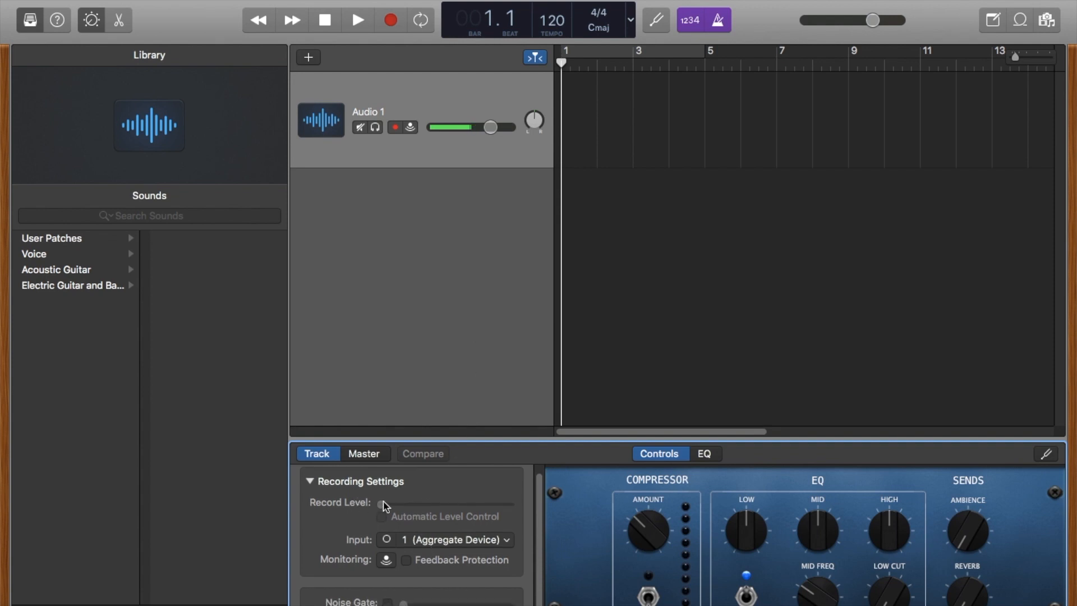
{"action": "left_click", "coordinate": [405, 546]}
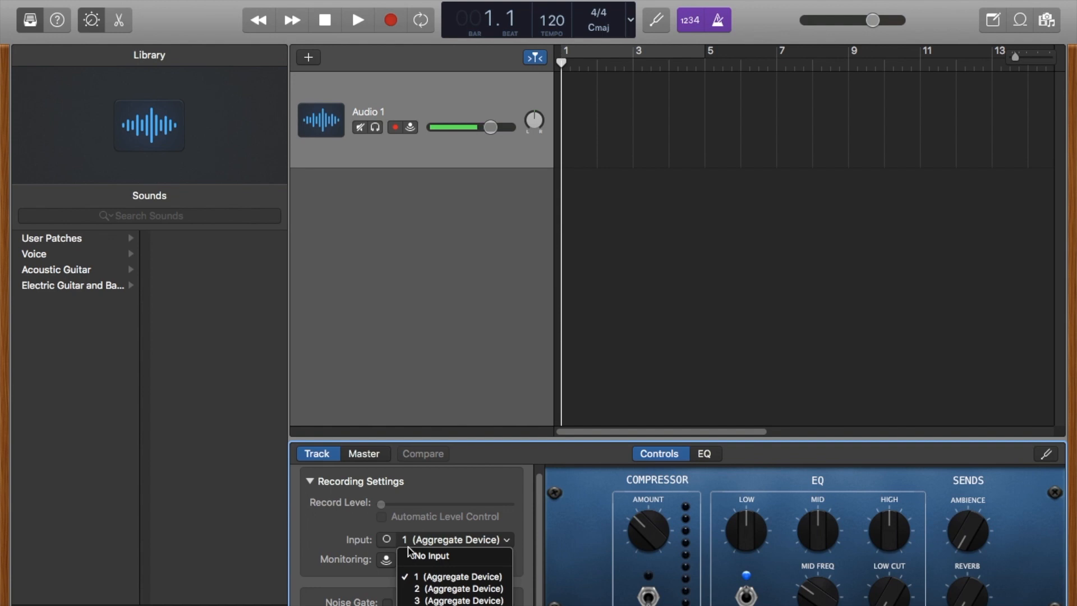
{"action": "left_click", "coordinate": [441, 581]}
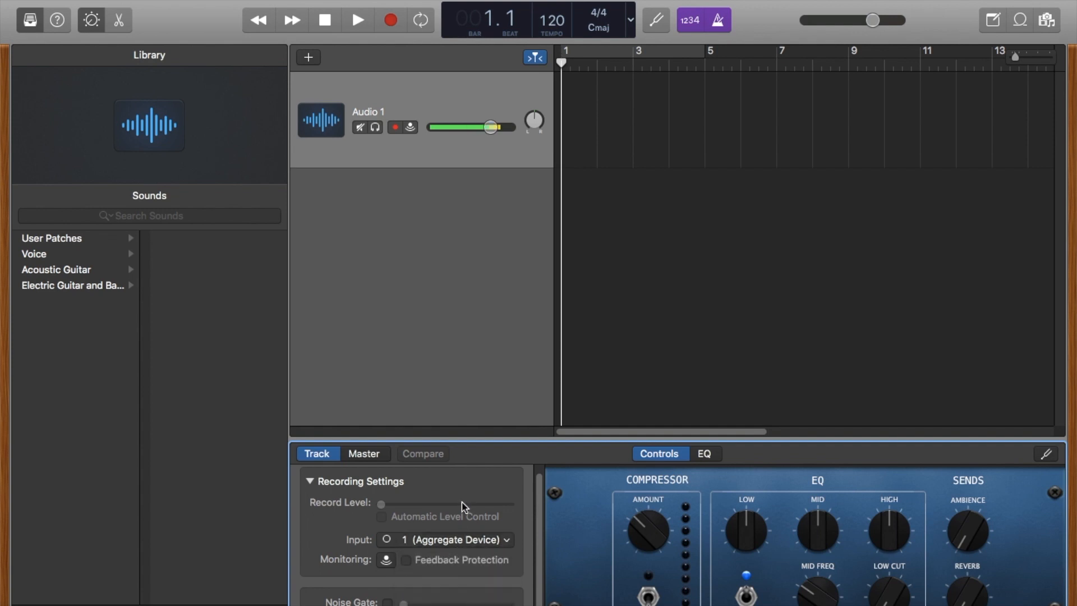
{"action": "left_click", "coordinate": [449, 539]}
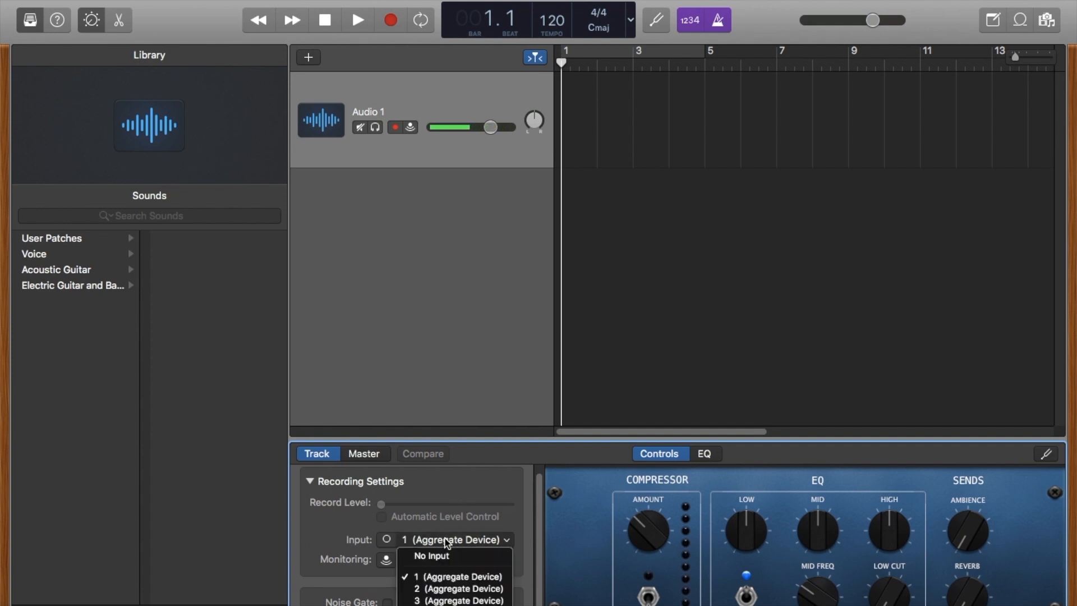
{"action": "left_click", "coordinate": [456, 600]}
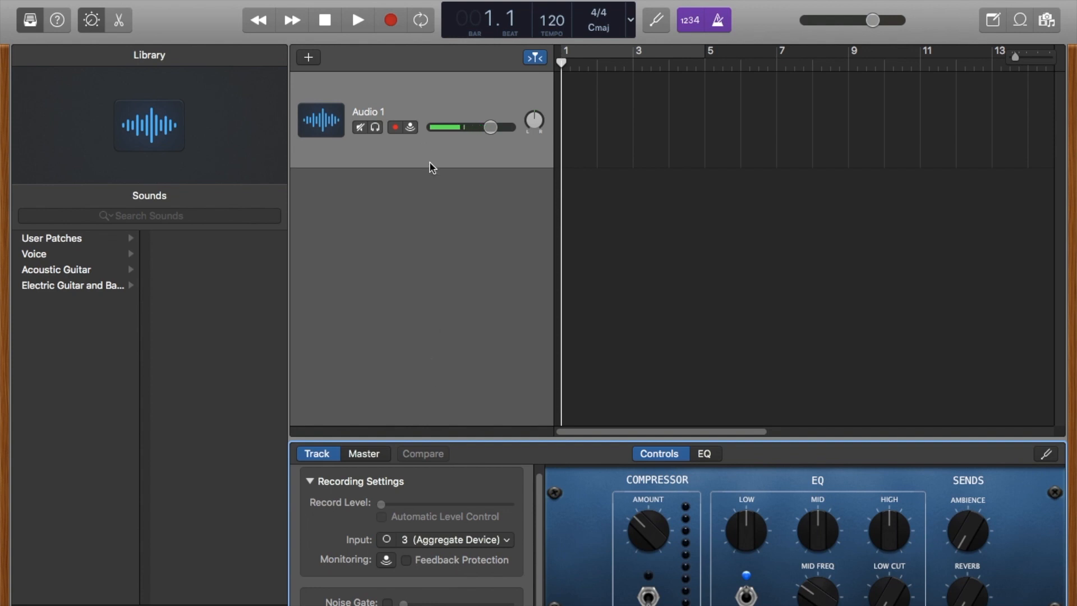
- Add a second microphone audio track with its recording input on 1 (Aggregate Device)
{"action": "left_click", "coordinate": [308, 58]}
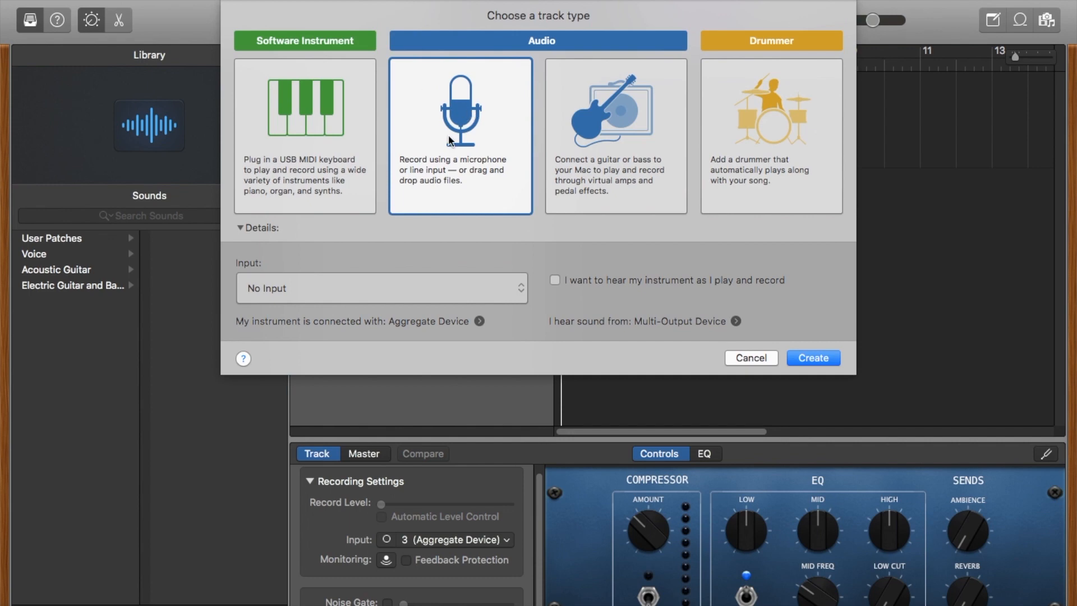
{"action": "left_click", "coordinate": [825, 359]}
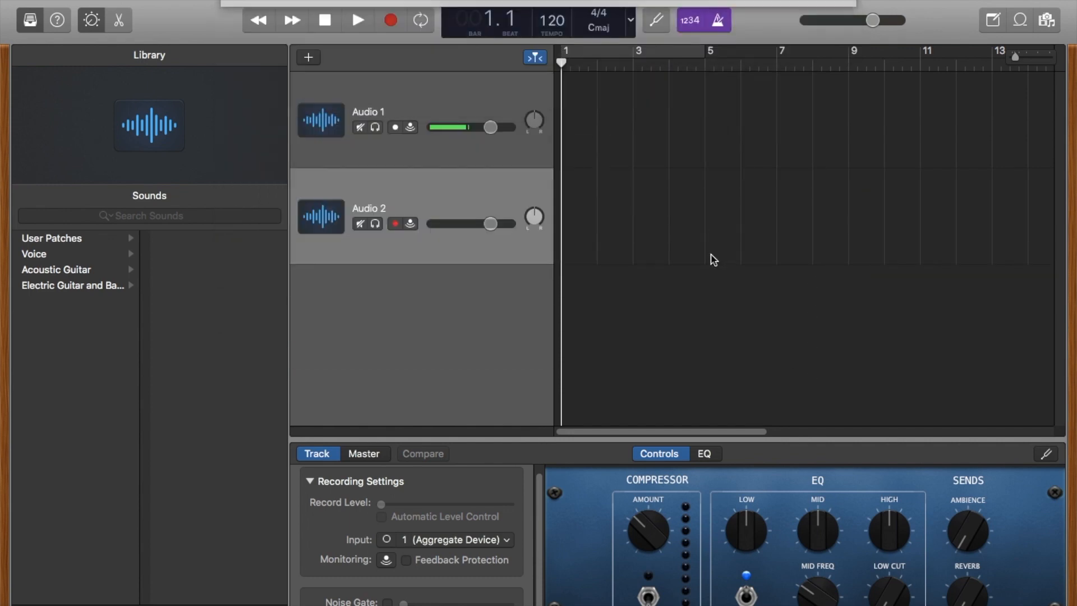
{"action": "left_click", "coordinate": [416, 243]}
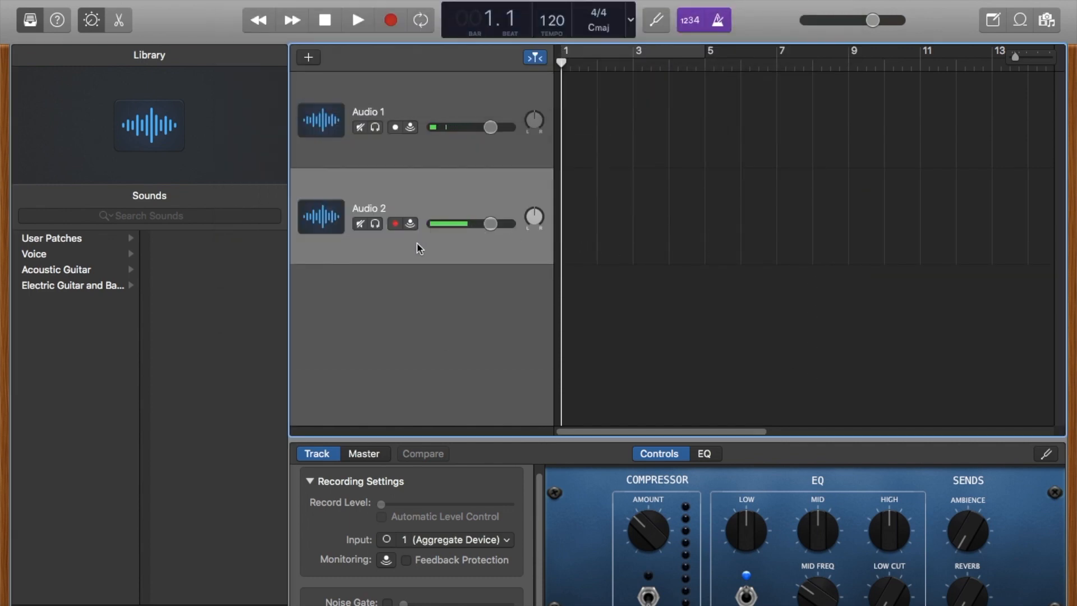
{"action": "left_click", "coordinate": [454, 540]}
{"action": "left_click", "coordinate": [456, 541]}
- Rename the Audio 1 track to "sony"
{"action": "left_click", "coordinate": [434, 159]}
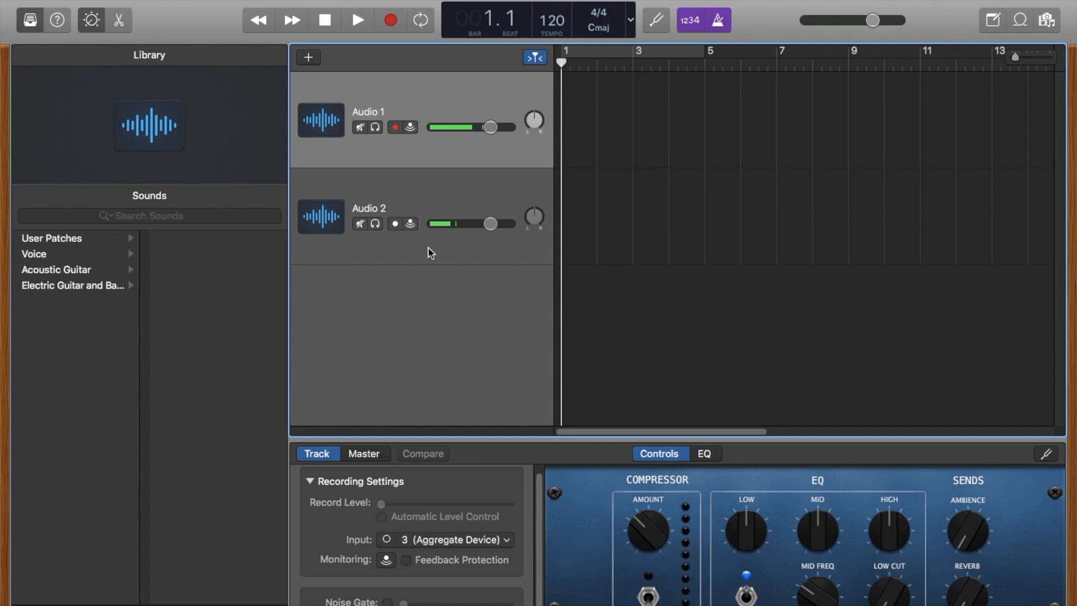
{"action": "double_click", "coordinate": [365, 109]}
{"action": "type", "text": "spny"}
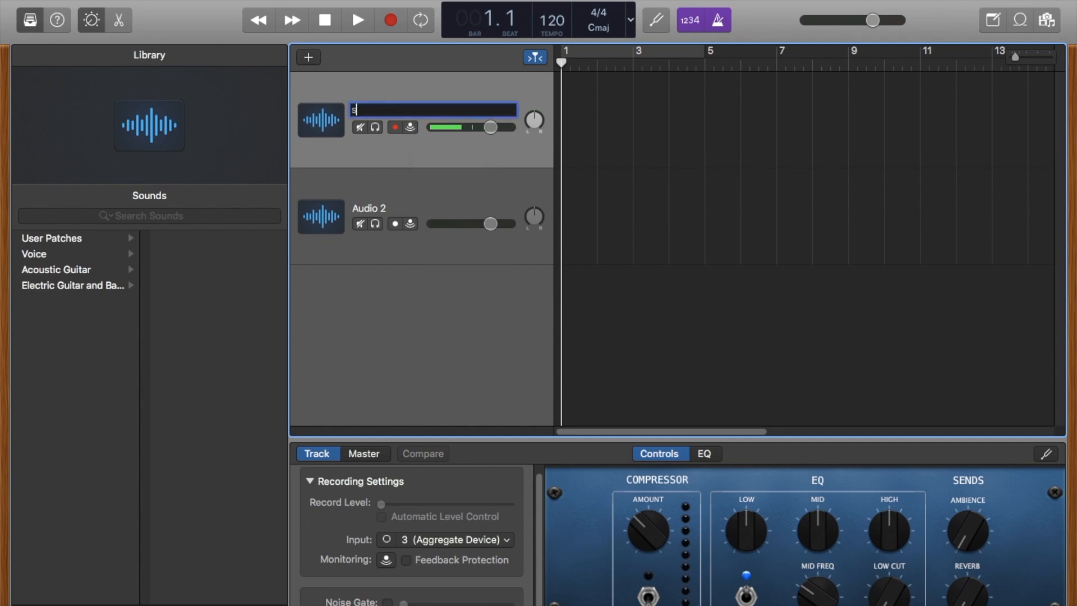
{"action": "key", "text": "BackSpace"}
{"action": "key", "text": "BackSpace"}
{"action": "key", "text": "BackSpace"}
{"action": "type", "text": "ony"}
{"action": "key", "text": "Return"}
- Rename the Audio 2 track to "UM2"
{"action": "left_click", "coordinate": [375, 208]}
{"action": "double_click", "coordinate": [375, 207]}
{"action": "type", "text": "UM2"}
{"action": "key", "text": "Return"}
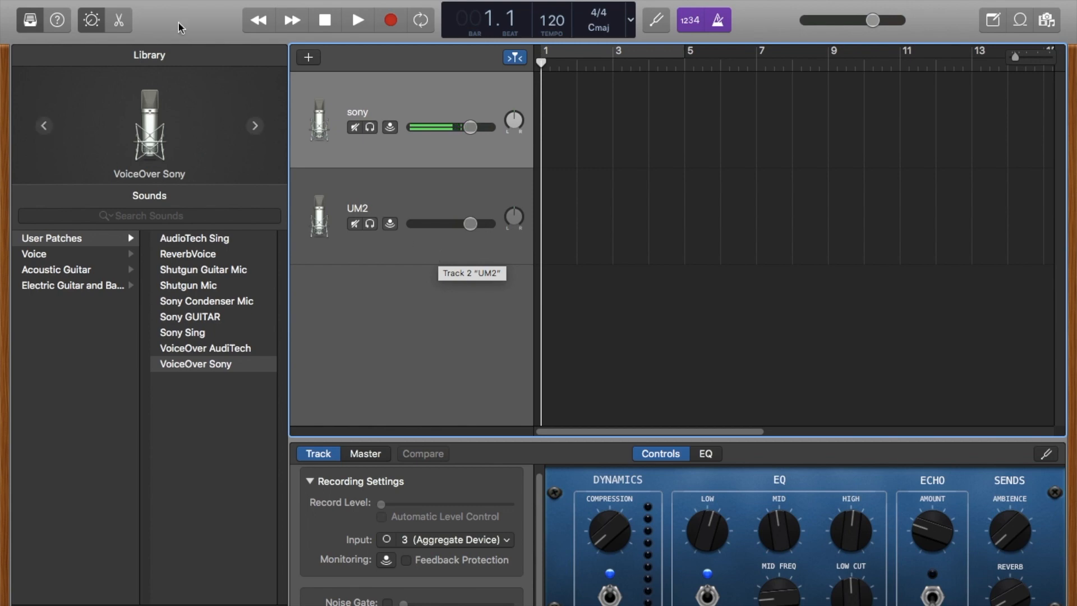
- Add a software instrument track to the project
{"action": "left_click", "coordinate": [309, 57]}
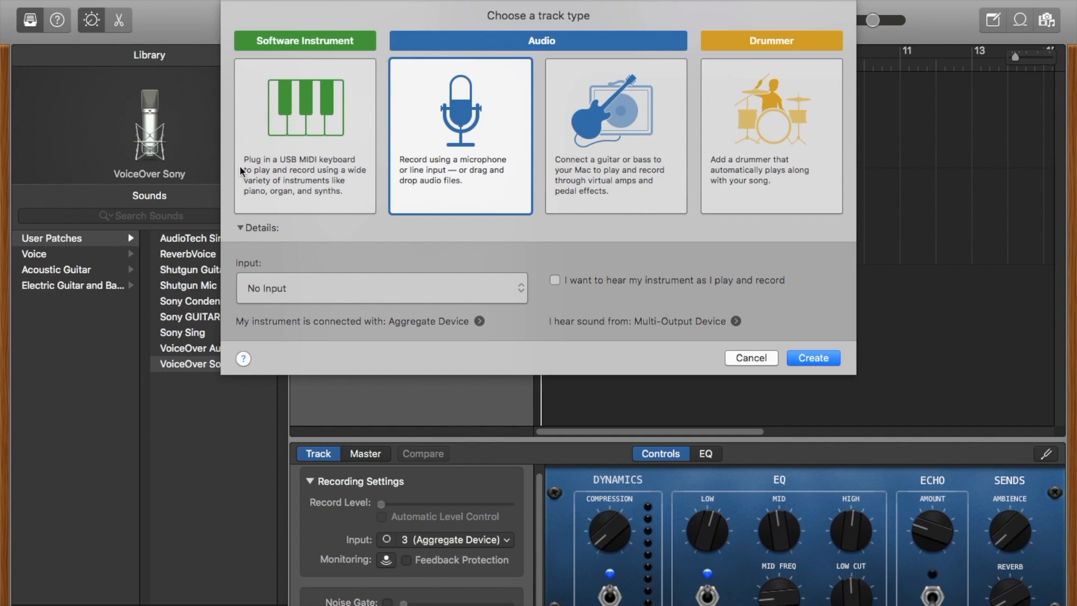
{"action": "left_click", "coordinate": [301, 115]}
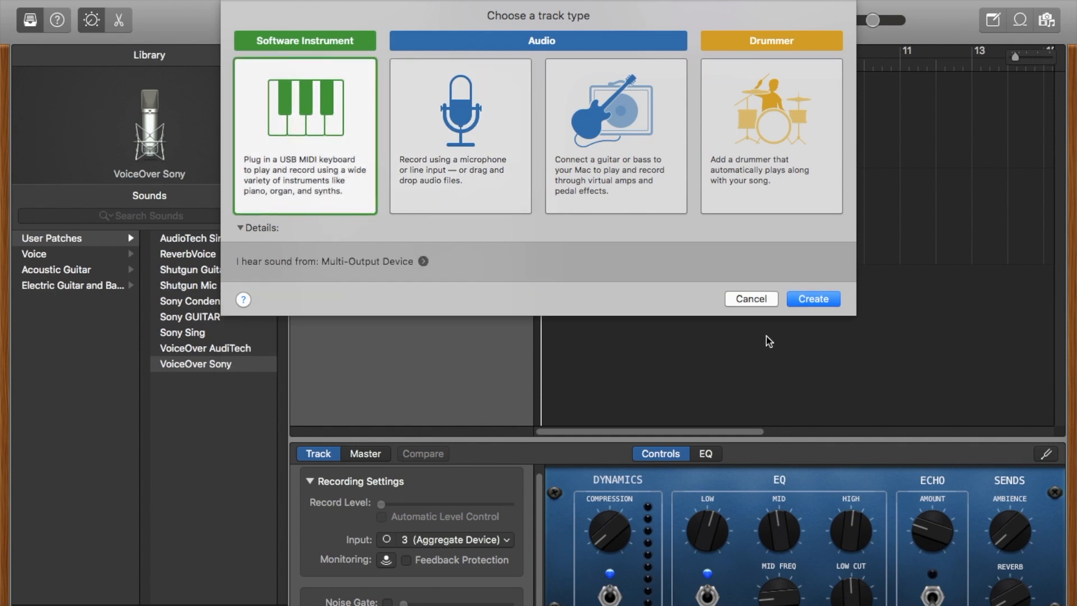
{"action": "left_click", "coordinate": [808, 297]}
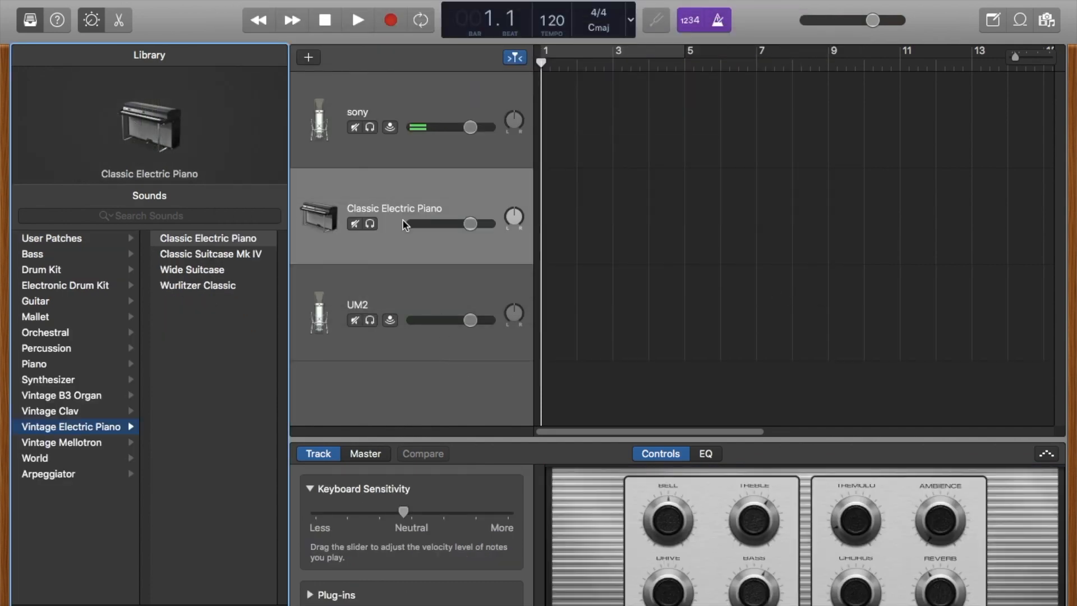
- Apply the P45Steinway Grand Piano user patch to the new instrument track and move the track below UM2
{"action": "left_click", "coordinate": [396, 254]}
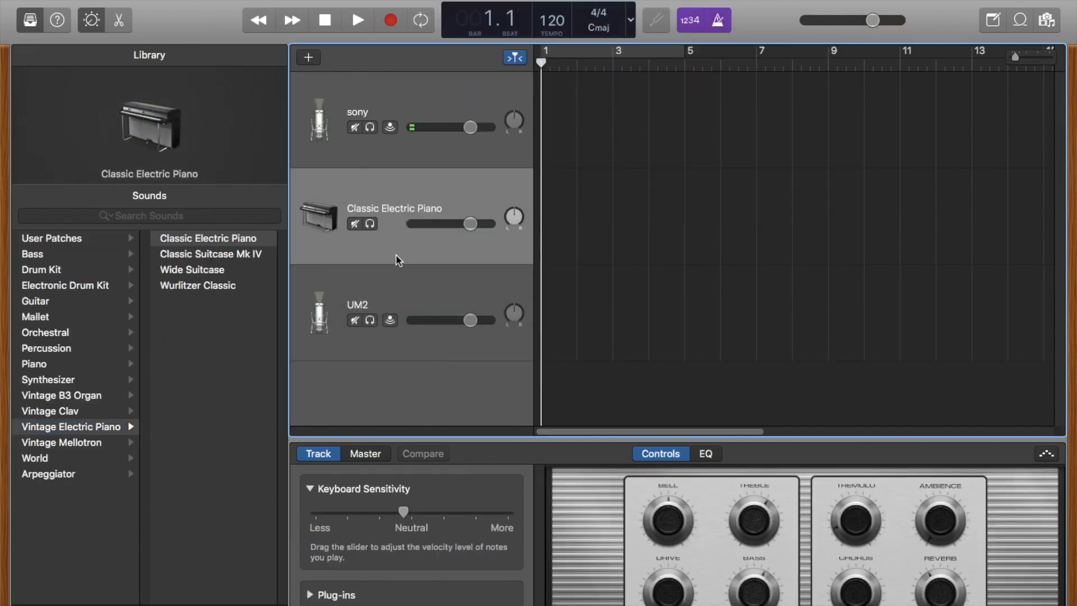
{"action": "left_click", "coordinate": [72, 240]}
{"action": "left_click", "coordinate": [217, 256]}
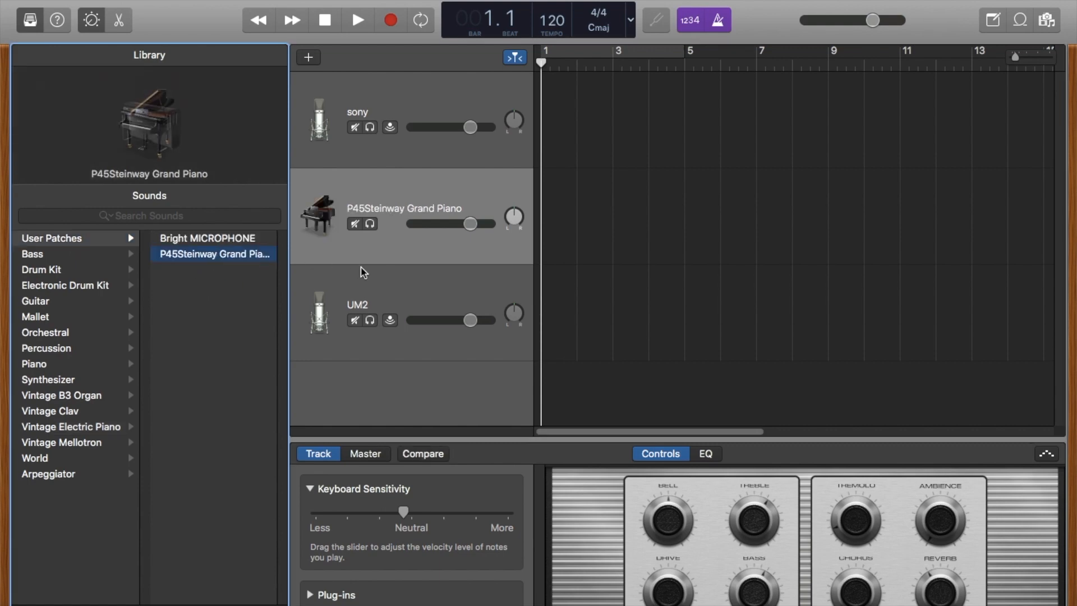
{"action": "left_click", "coordinate": [440, 261]}
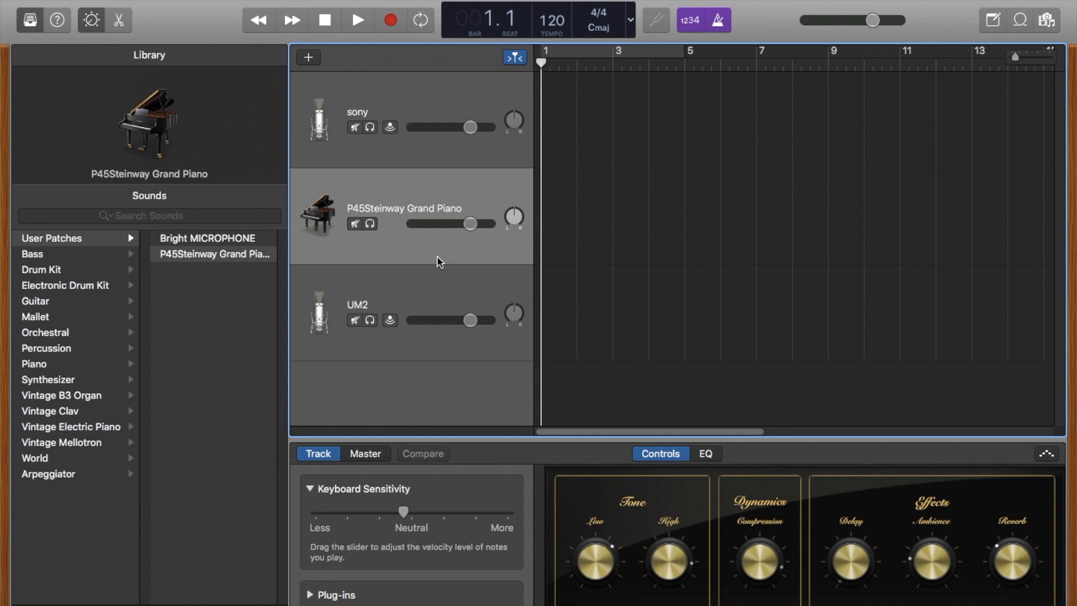
{"action": "left_click_drag", "start_coordinate": [439, 261], "coordinate": [475, 369]}
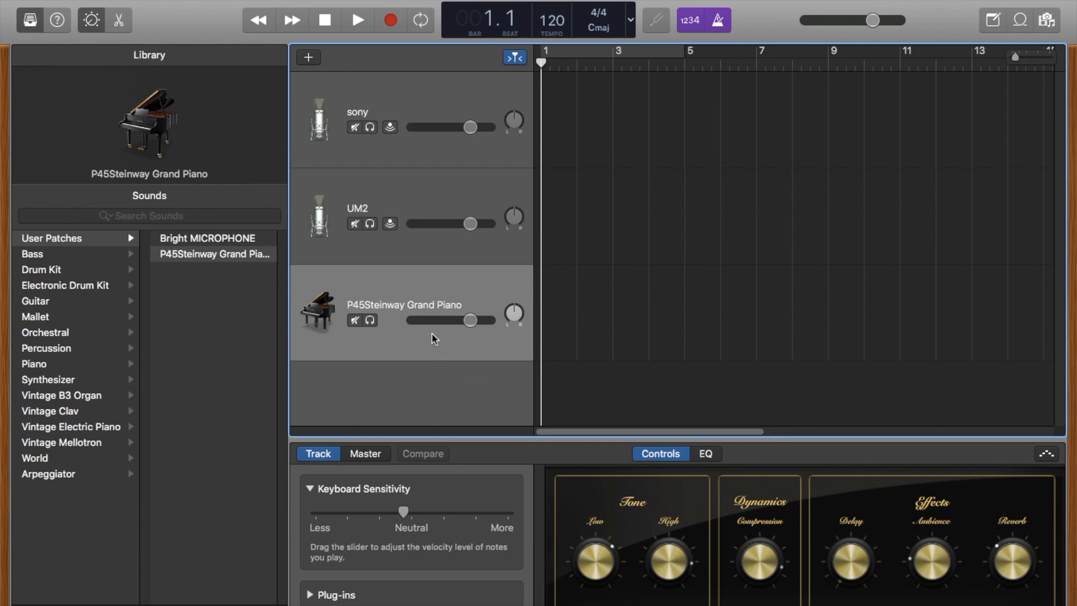
- Record a short test take on the piano track, turning off the metronome during it, and undo the recording
{"action": "key", "text": "r"}
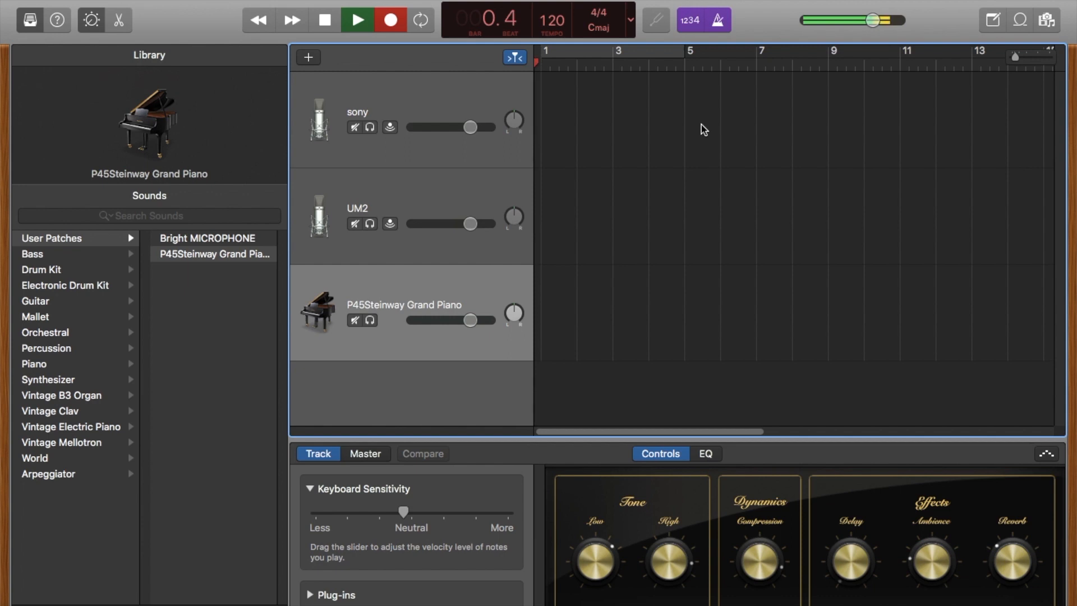
{"action": "left_click", "coordinate": [715, 28]}
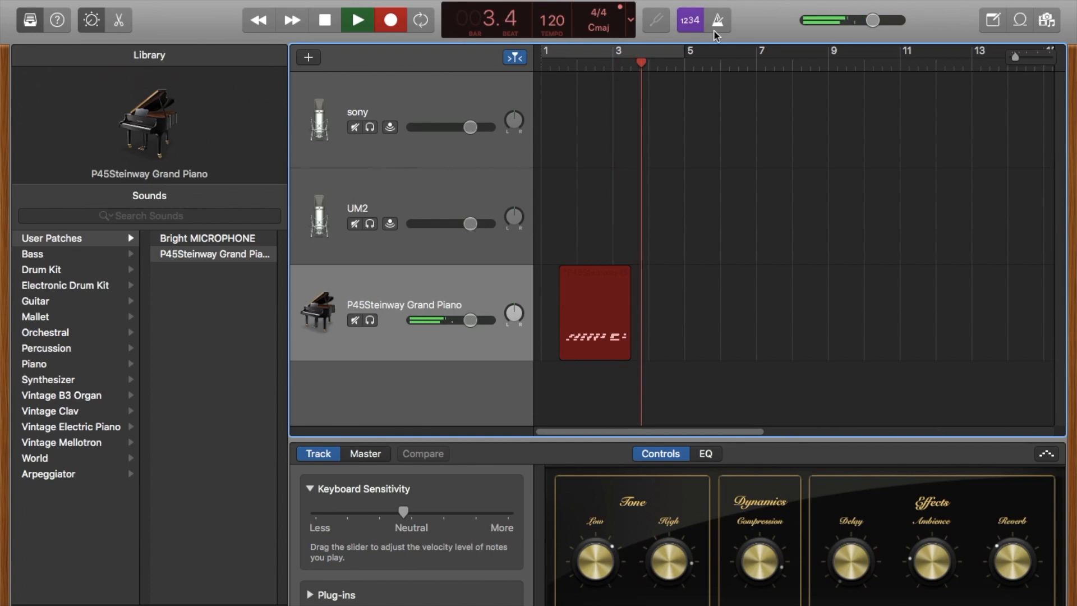
{"action": "key", "text": "space"}
{"action": "key", "text": "super+z"}
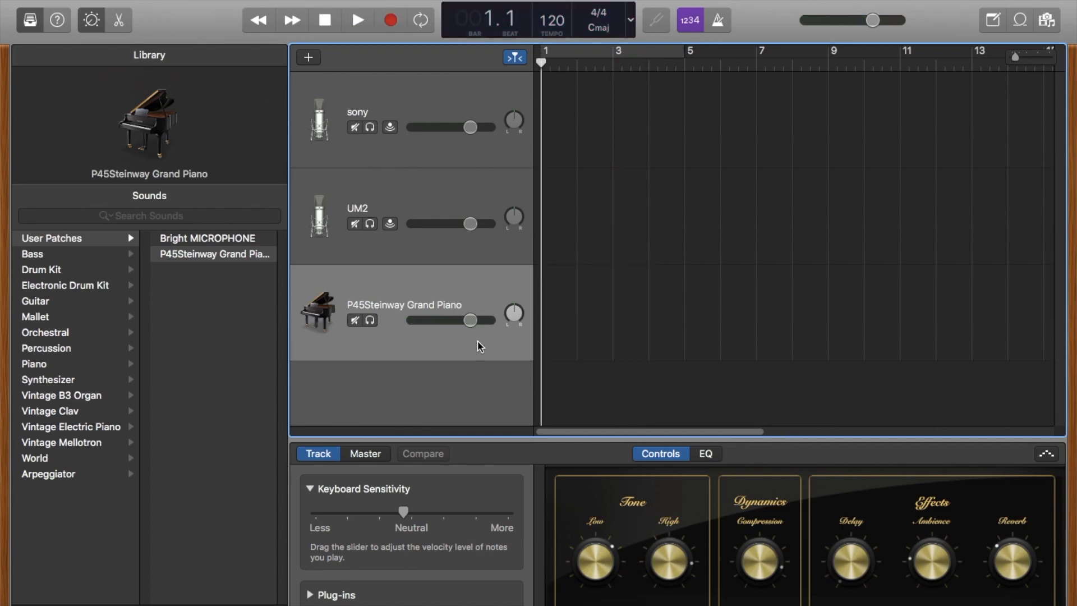
- Configure the track headers to show the Record Enable button on every track
{"action": "right_click", "coordinate": [441, 354]}
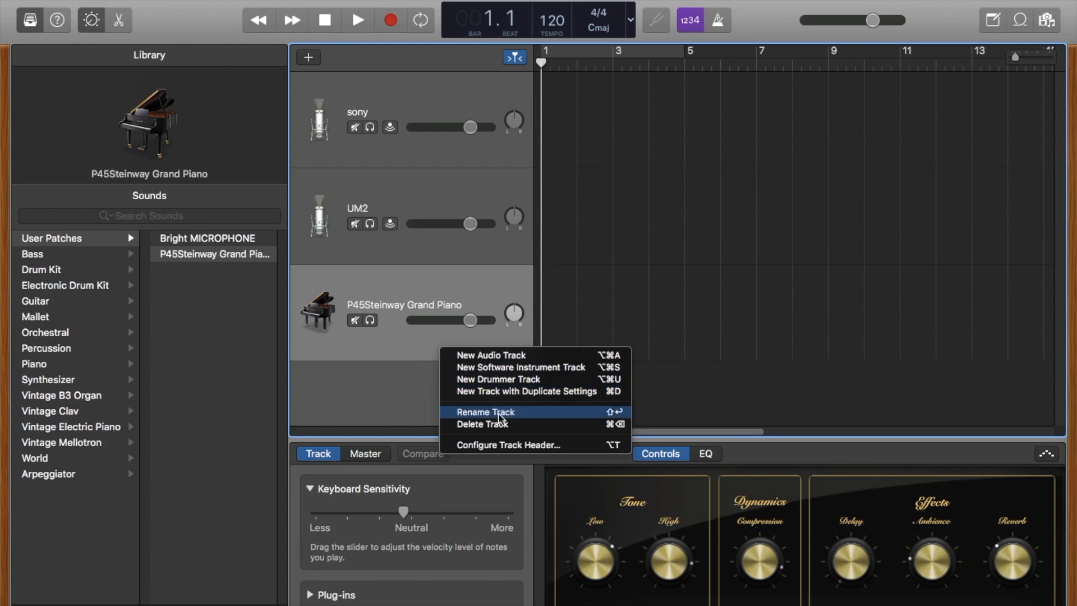
{"action": "left_click", "coordinate": [504, 445]}
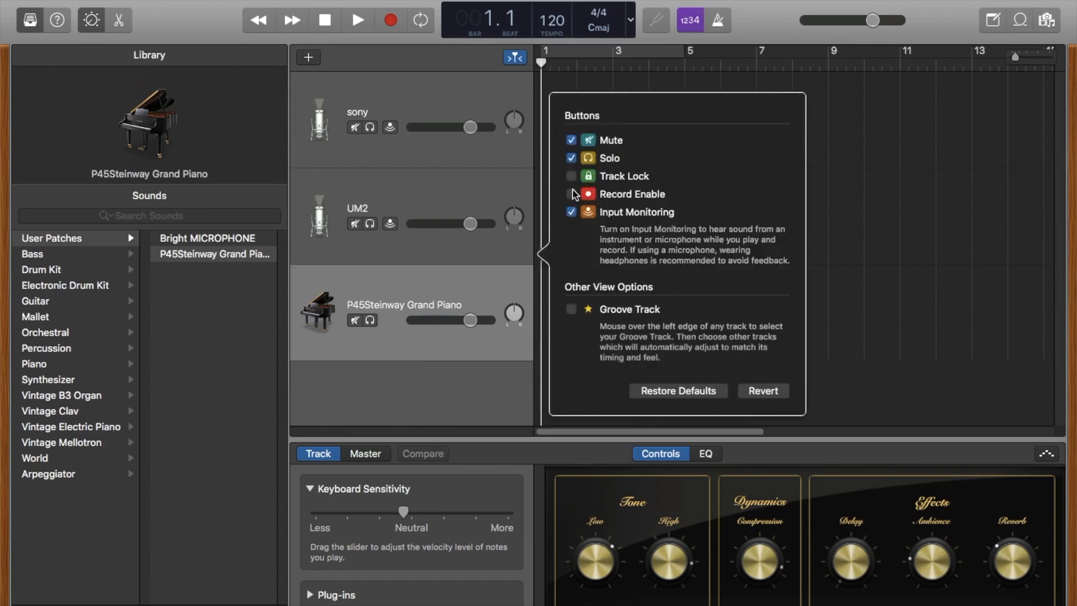
{"action": "left_click", "coordinate": [572, 195]}
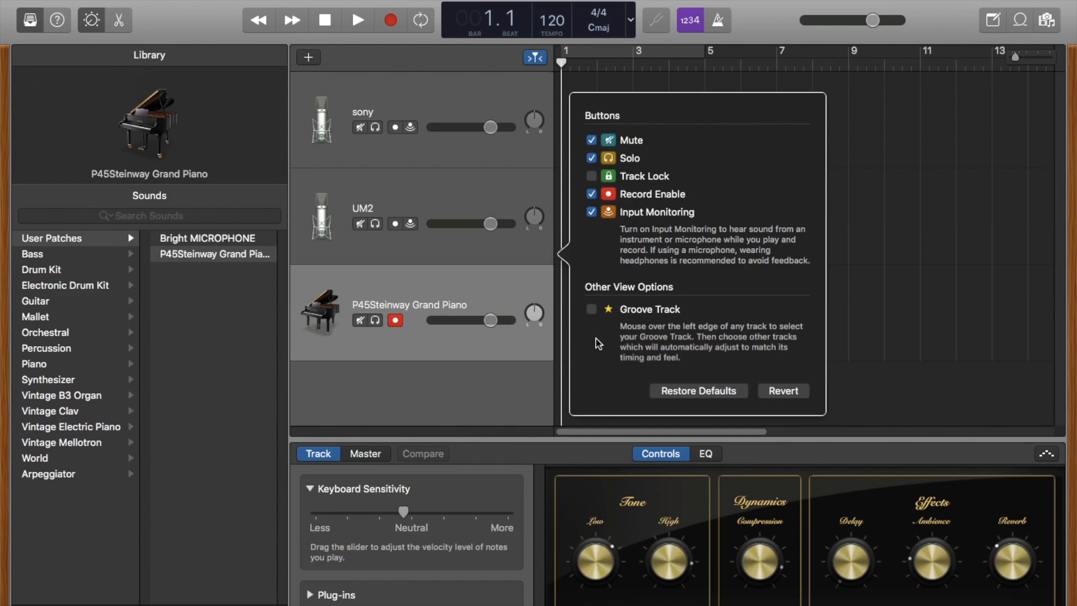
{"action": "left_click", "coordinate": [478, 355]}
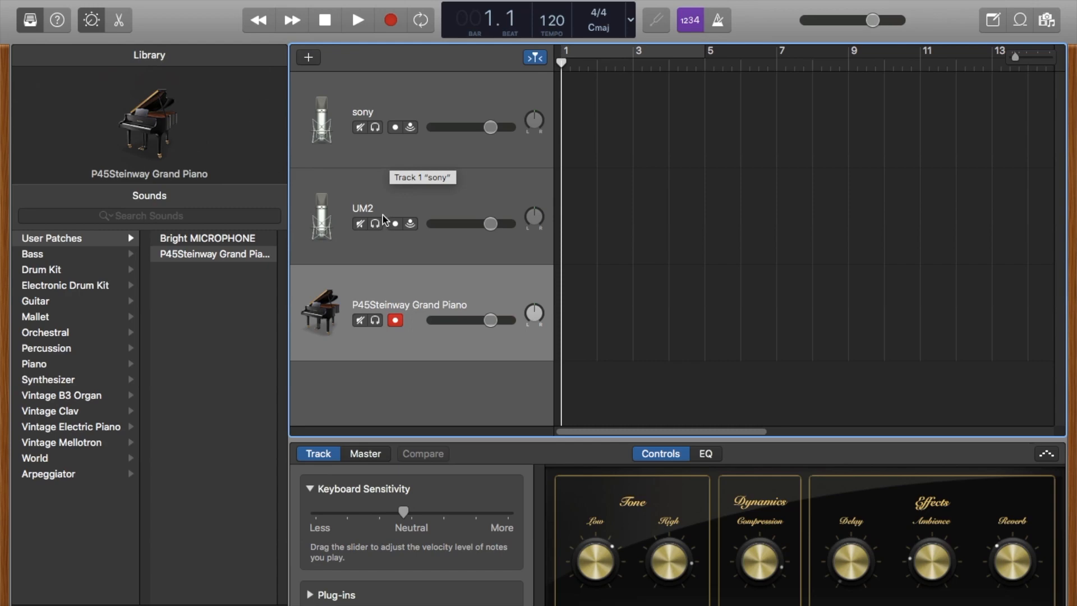
- Record-enable the UM2, sony and P45Steinway Grand Piano tracks together
{"action": "left_click", "coordinate": [453, 203]}
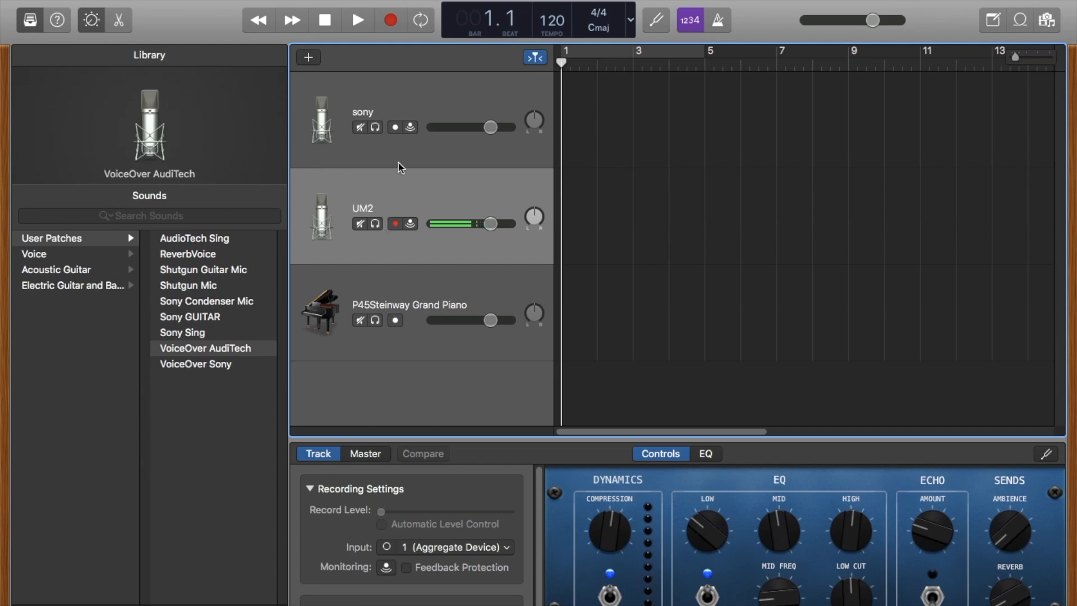
{"action": "left_click", "coordinate": [396, 128]}
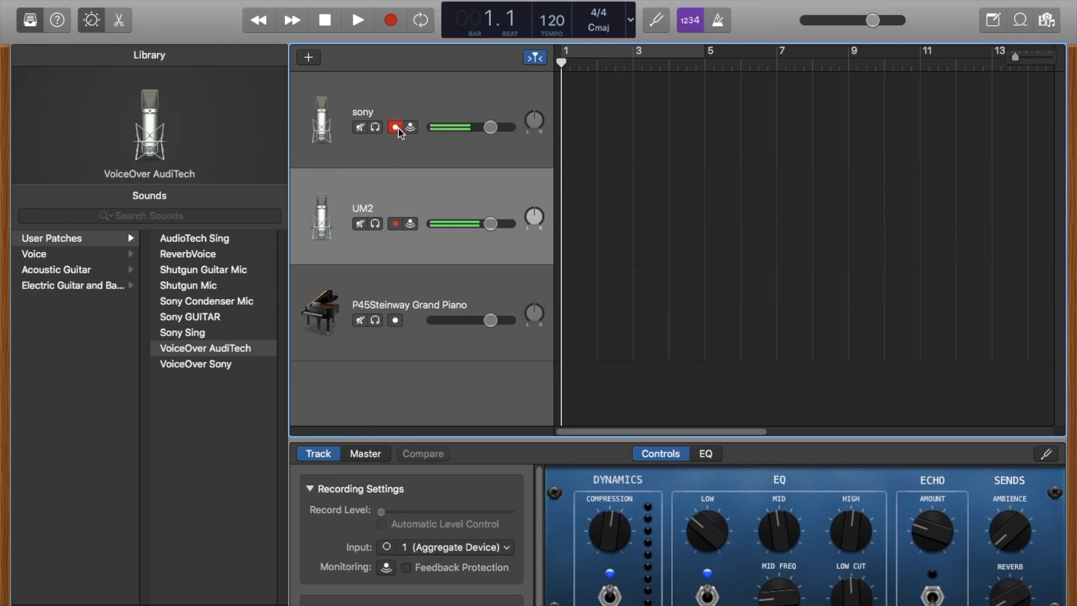
{"action": "left_click", "coordinate": [395, 321]}
- Select the P45Steinway Grand Piano track and start recording all three armed tracks simultaneously
{"action": "left_click", "coordinate": [451, 331]}
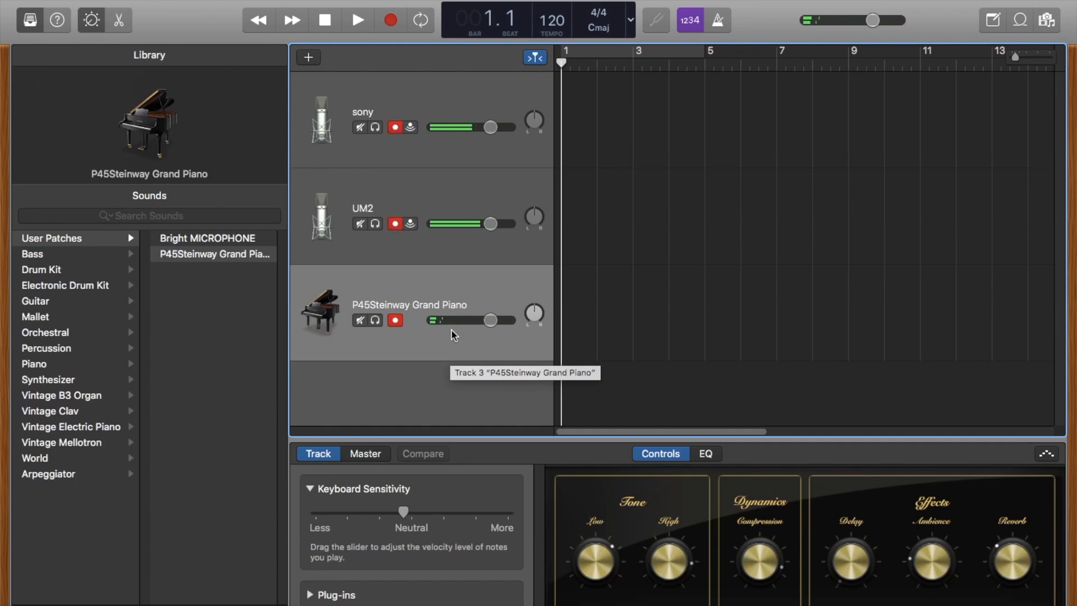
{"action": "key", "text": "r"}
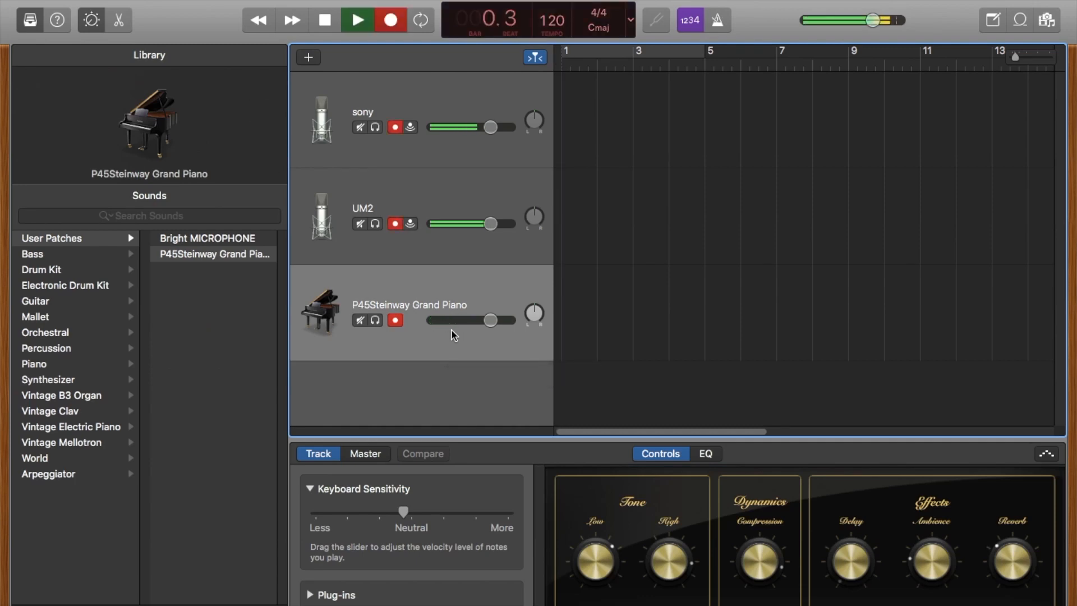